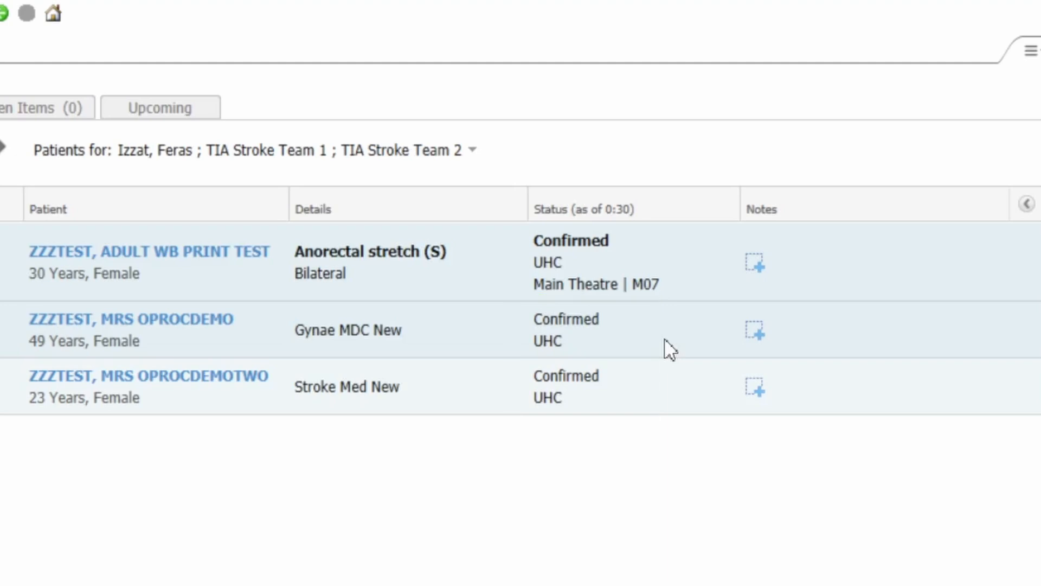
Start the check-in for the Gynae MDC New appointment and record Y for the patient having arrived on time
{"action": "left_click", "coordinate": [586, 384]}
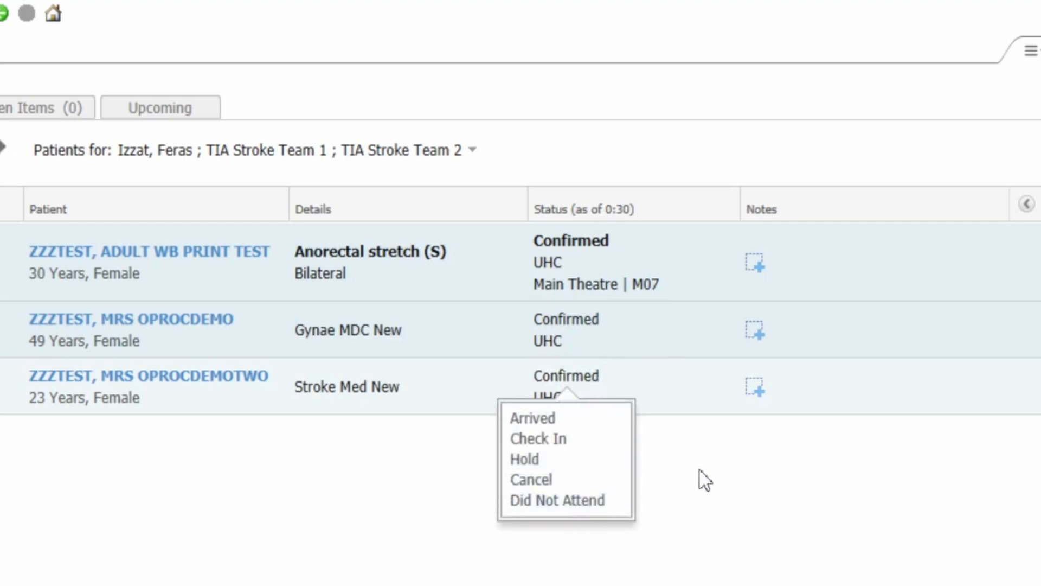
{"action": "left_click", "coordinate": [597, 325]}
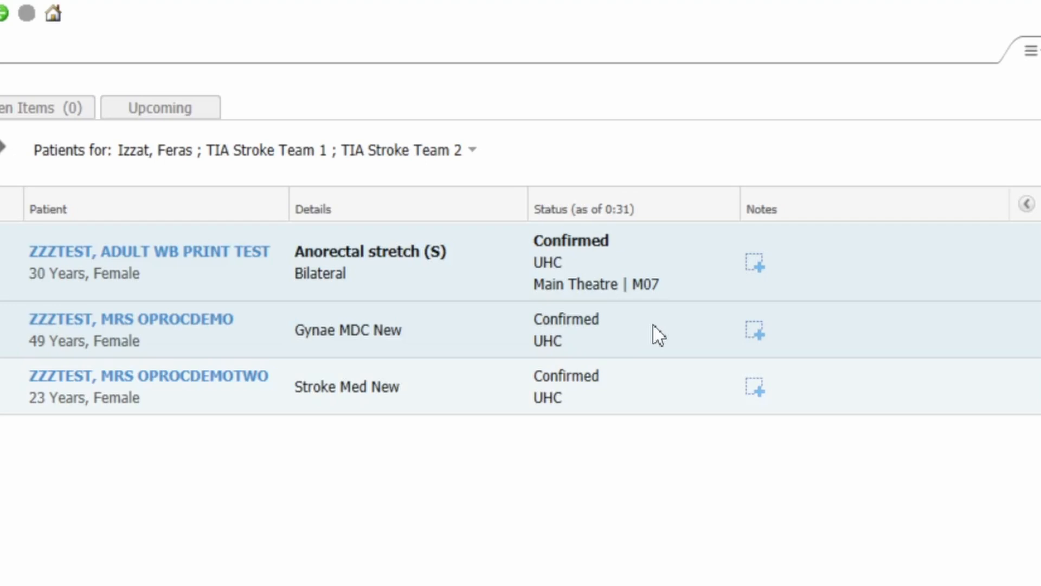
{"action": "left_click", "coordinate": [564, 325]}
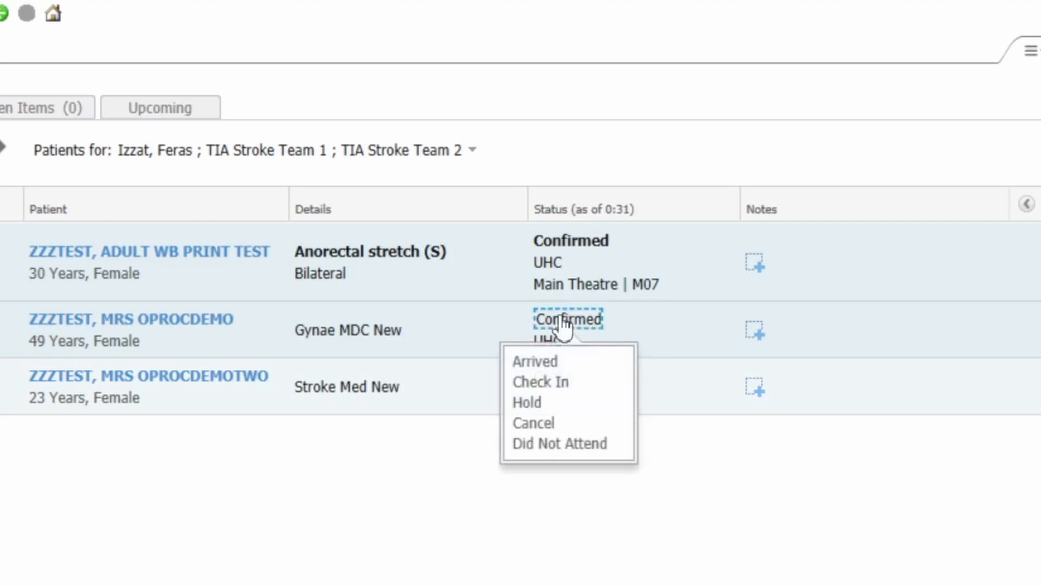
{"action": "left_click", "coordinate": [559, 383]}
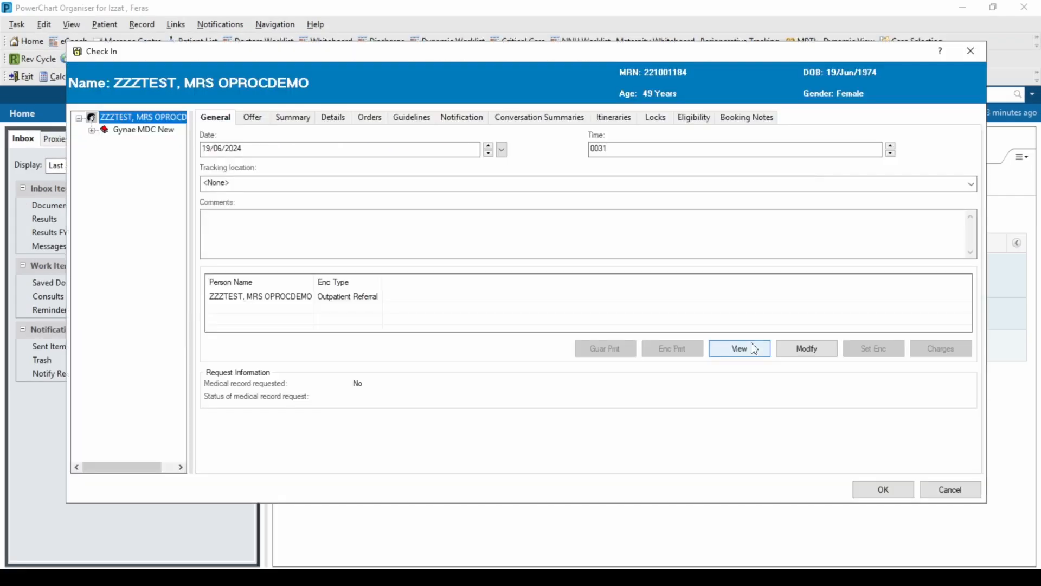
{"action": "left_click", "coordinate": [263, 117]}
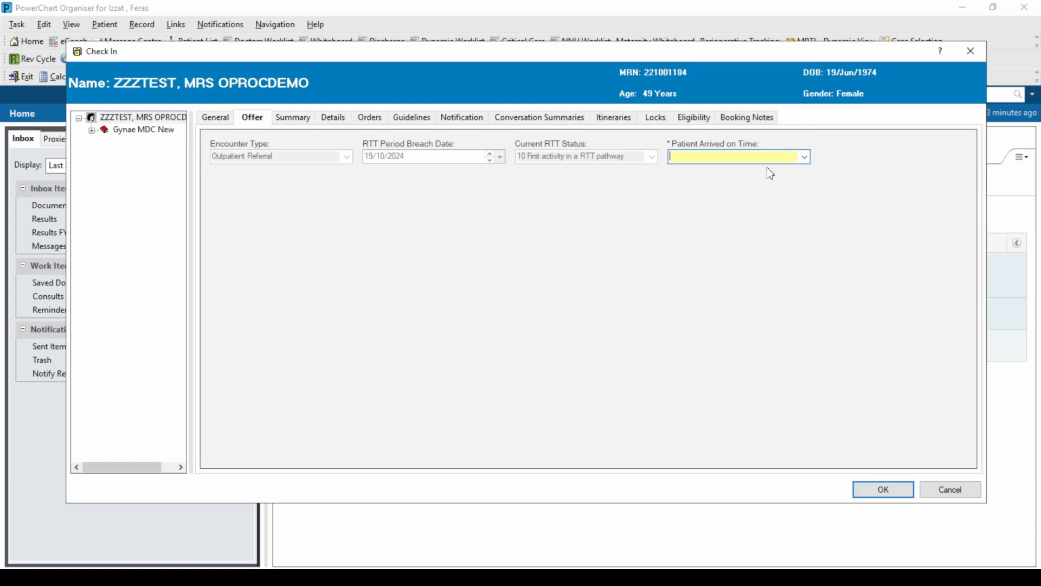
{"action": "type", "text": "Yes"}
{"action": "left_click", "coordinate": [894, 500]}
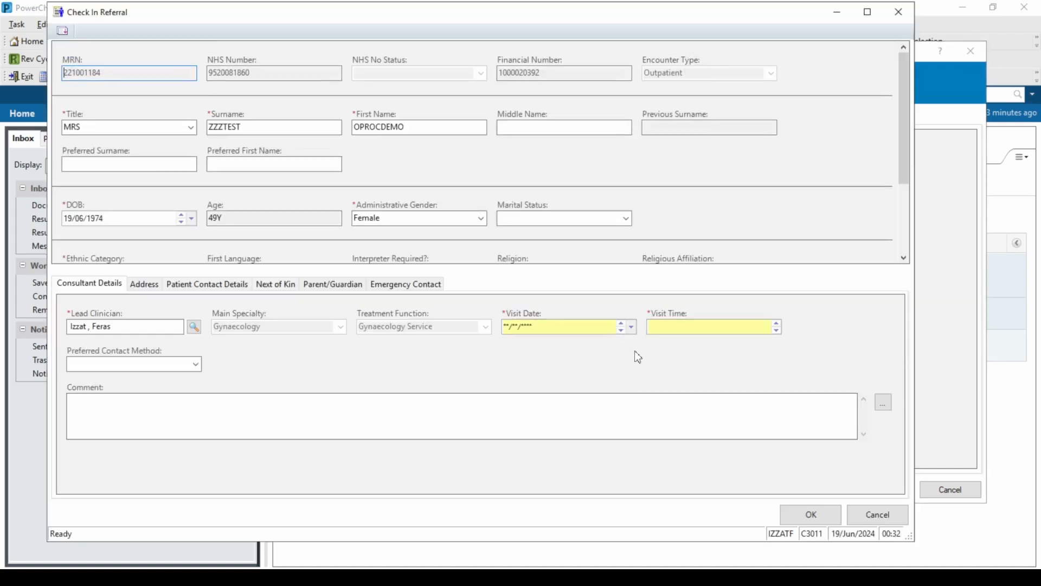
Set the referral's visit date to 19/06/2024 and visit time to 00:32, and complete the check-in
{"action": "left_click", "coordinate": [606, 322]}
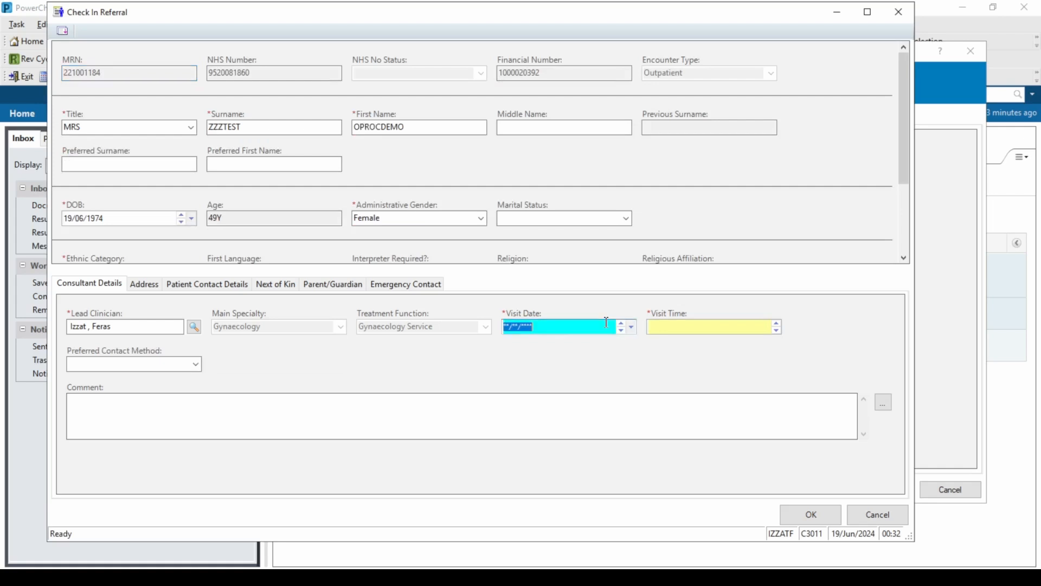
{"action": "left_click", "coordinate": [674, 324]}
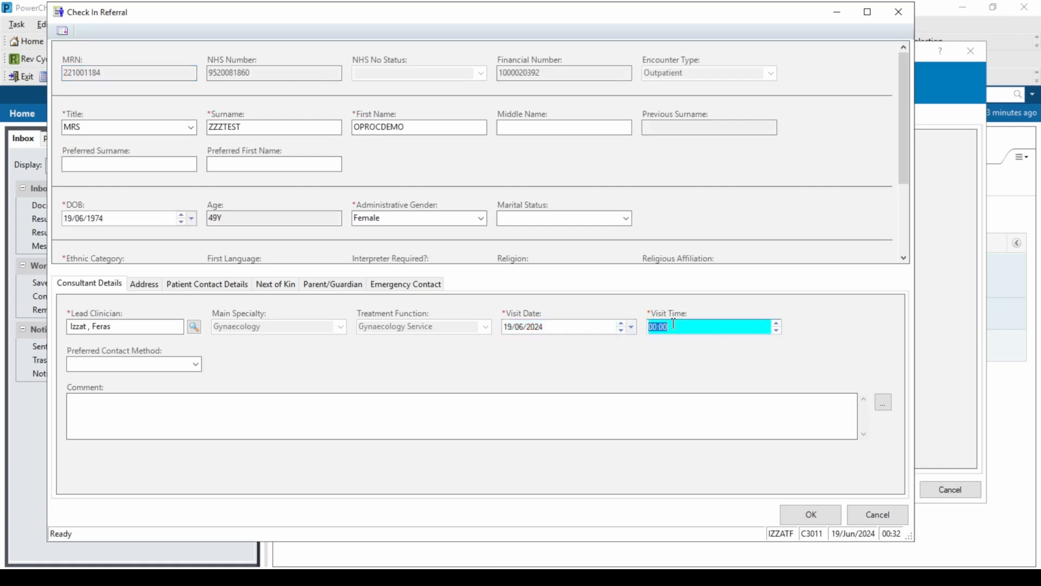
{"action": "left_click", "coordinate": [811, 513]}
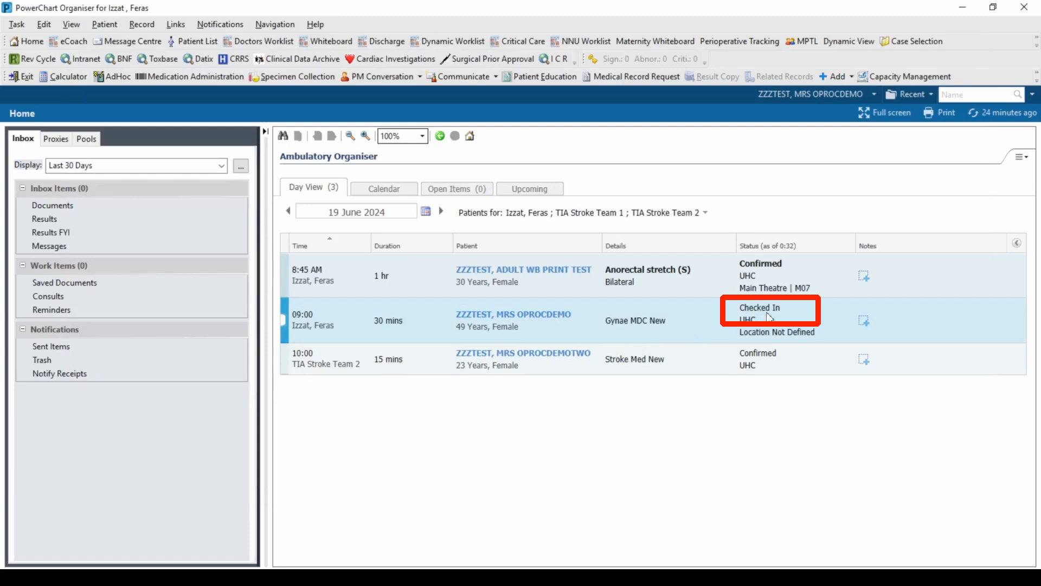
Open the checked-in patient's chart, answer No to accessibility information needs in the Accessible Information form, and sign it
{"action": "left_click", "coordinate": [559, 319]}
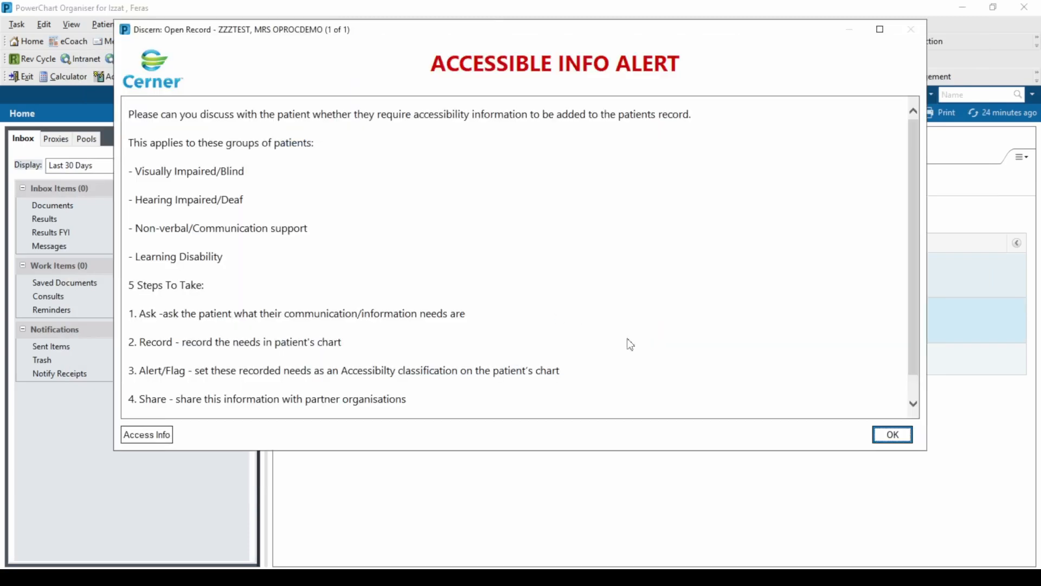
{"action": "left_click", "coordinate": [136, 437]}
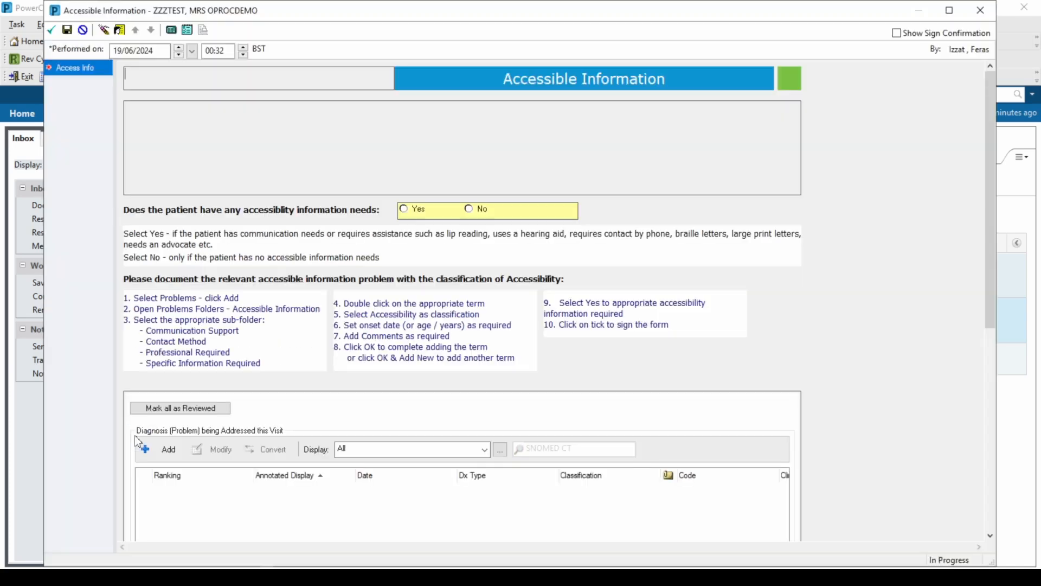
{"action": "left_click", "coordinate": [469, 210]}
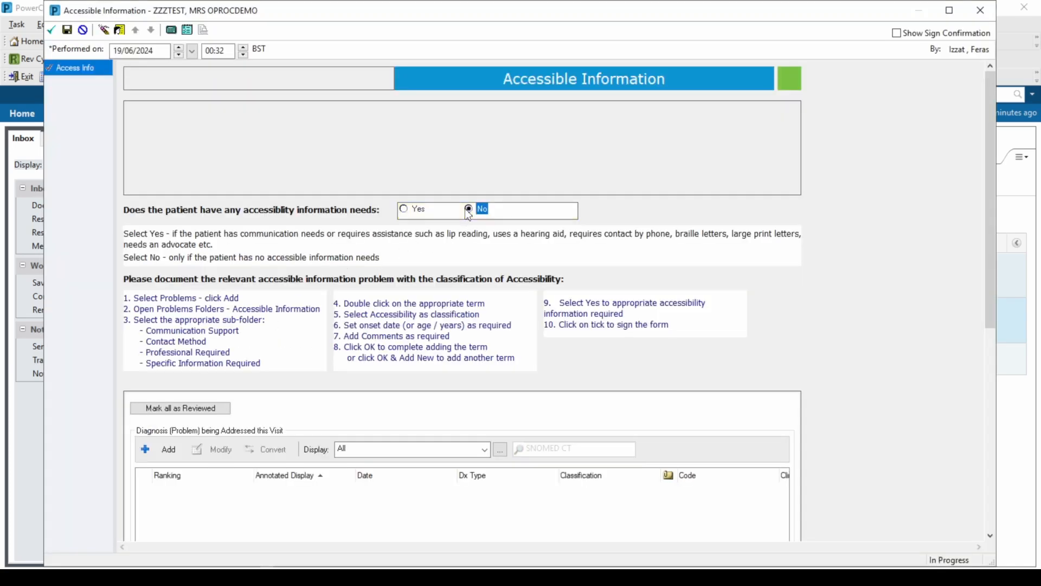
{"action": "left_click", "coordinate": [52, 30]}
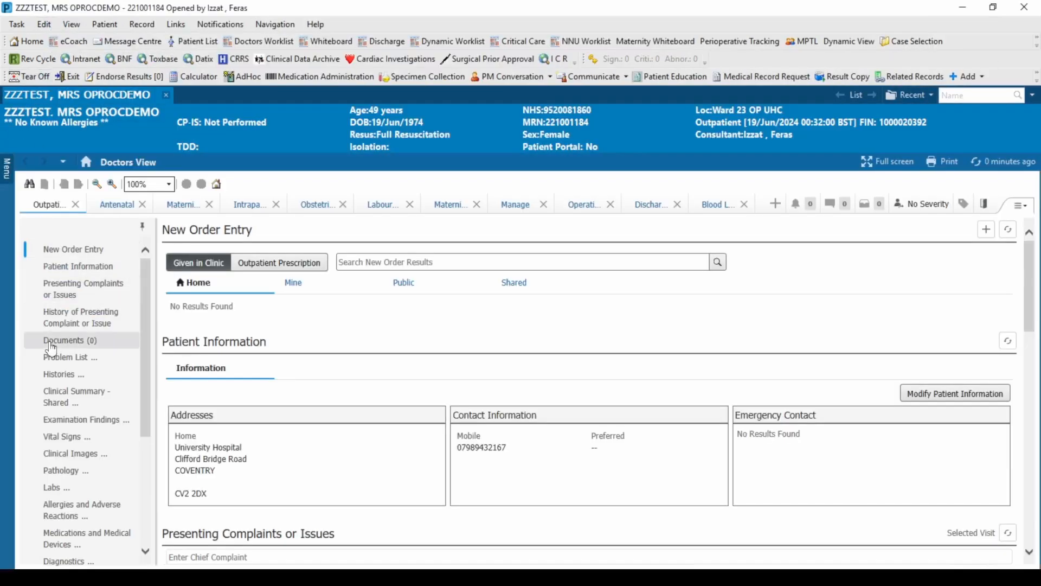
Go to the OPROC (OP Outcomes) page from the OPROC / M*Modal section of the patient's outpatient view
{"action": "scroll", "coordinate": [51, 347], "scroll_direction": "down", "scroll_amount": 1}
{"action": "scroll", "coordinate": [51, 349], "scroll_direction": "down", "scroll_amount": 6}
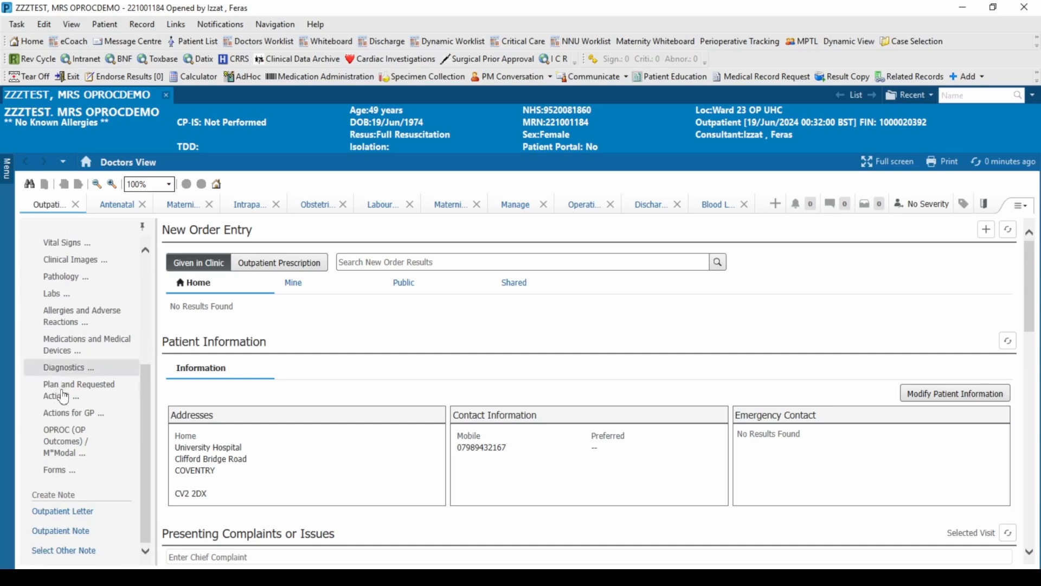
{"action": "left_click", "coordinate": [72, 444]}
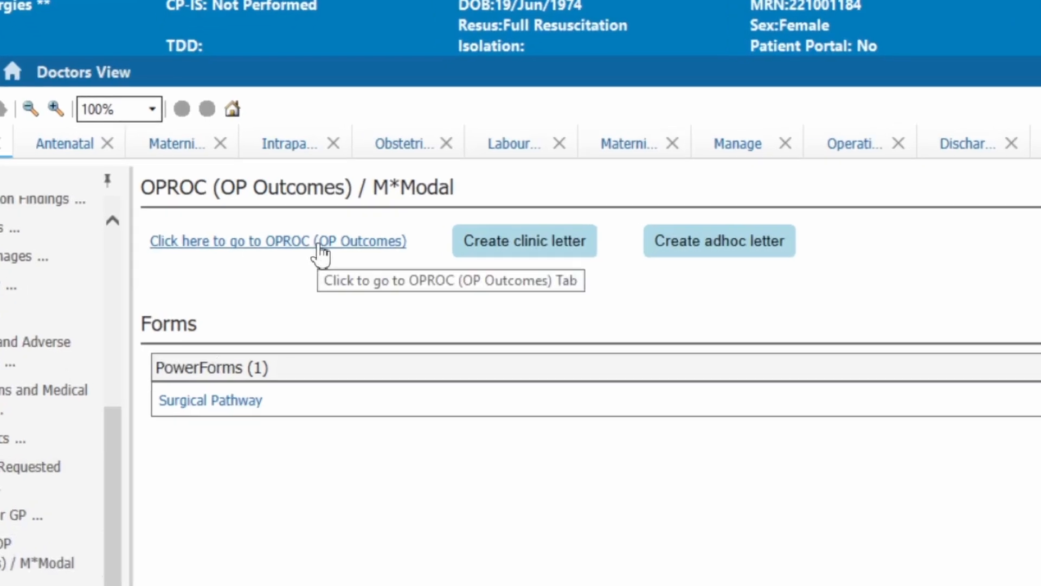
{"action": "left_click", "coordinate": [321, 250]}
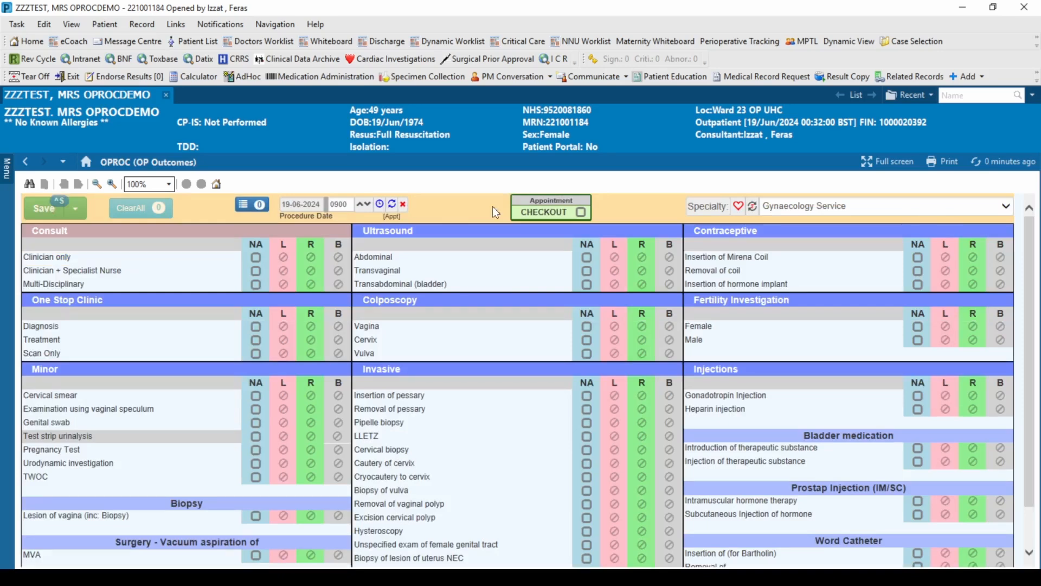
Switch the outcomes specialty to Generic OP and cycle it back to Gynaecology Service
{"action": "left_click", "coordinate": [890, 217]}
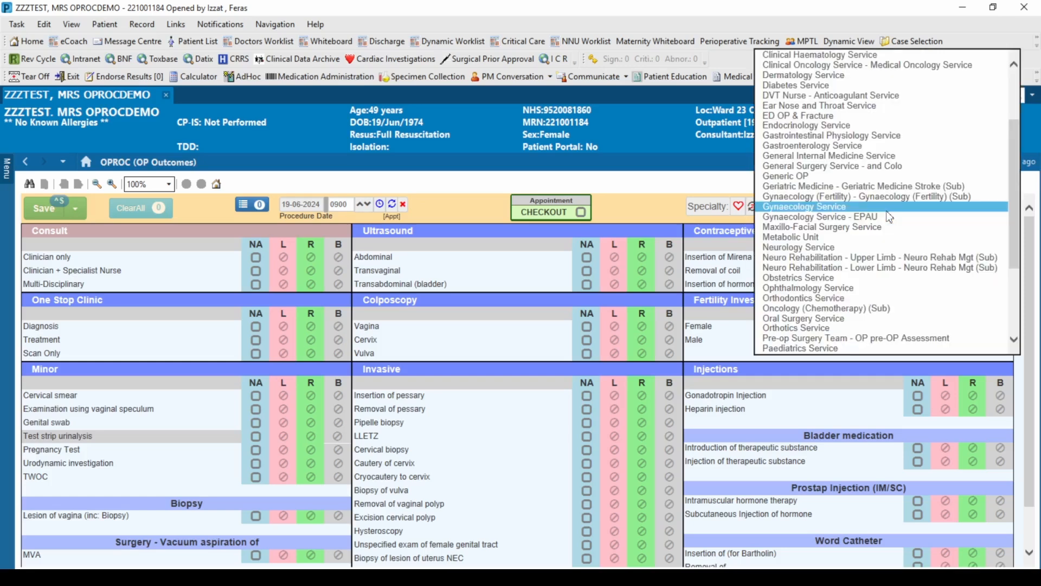
{"action": "left_click", "coordinate": [800, 178]}
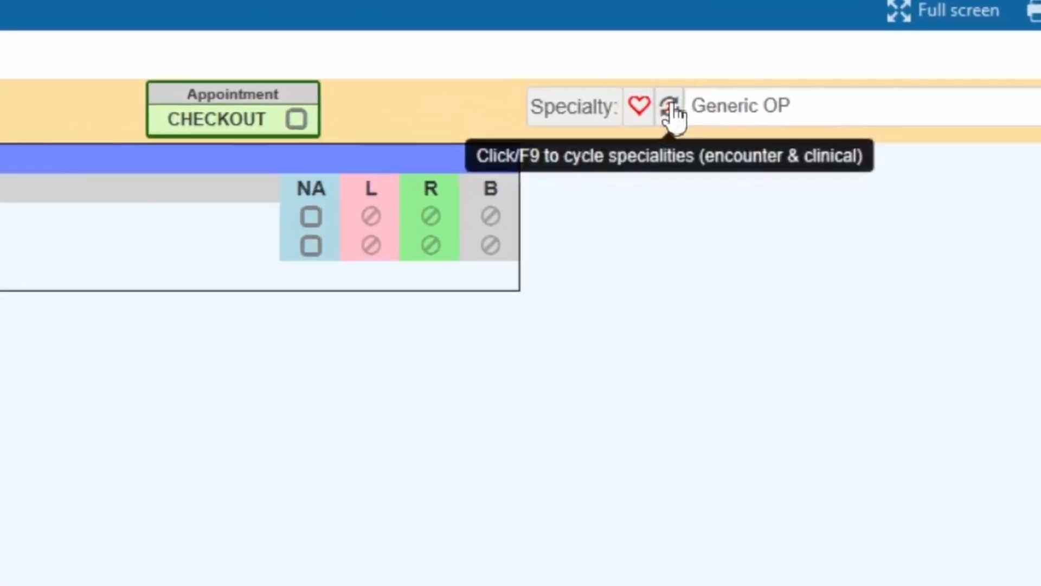
{"action": "left_click", "coordinate": [671, 105]}
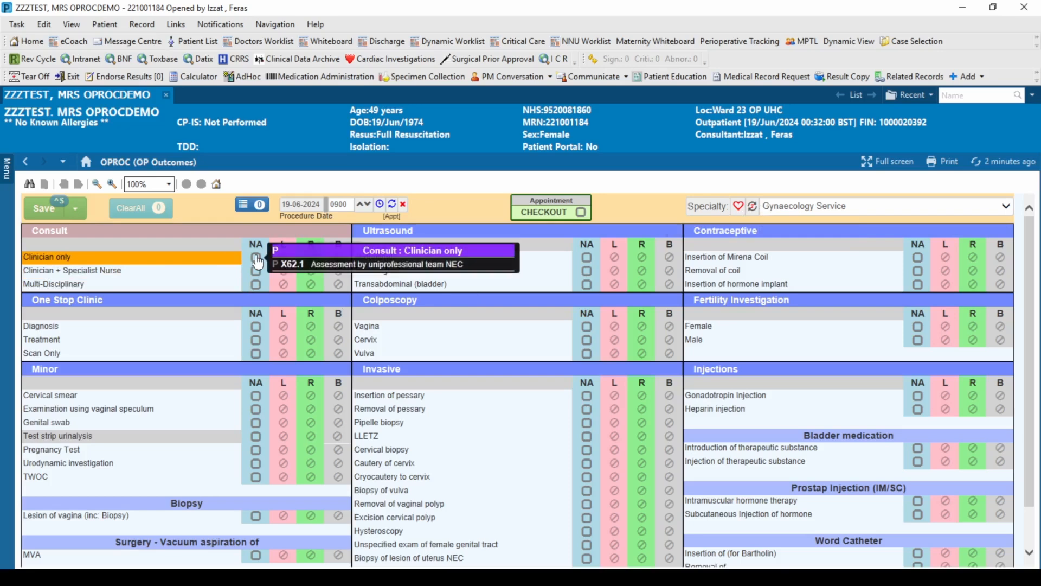
Select the Clinician only consult and Pipelle biopsy under NA, try the current procedure time, and reset it to the default 0900
{"action": "left_click", "coordinate": [256, 258]}
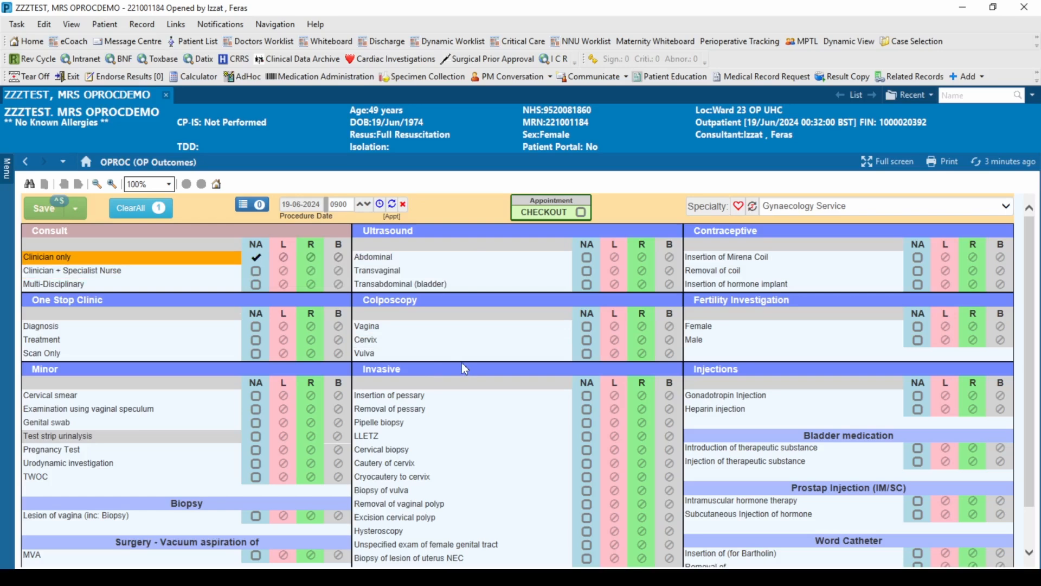
{"action": "left_click", "coordinate": [589, 425]}
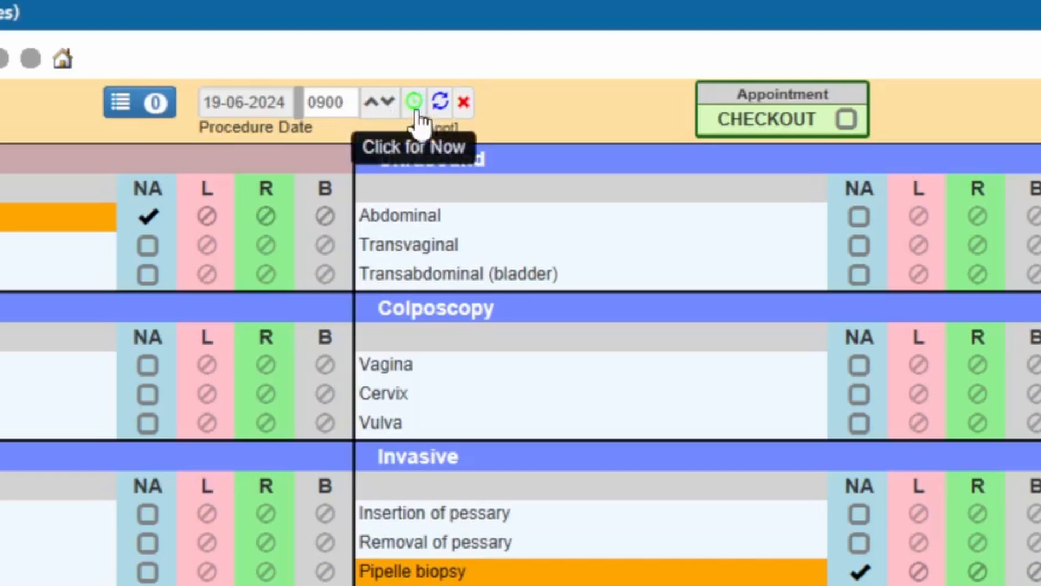
{"action": "left_click", "coordinate": [414, 102]}
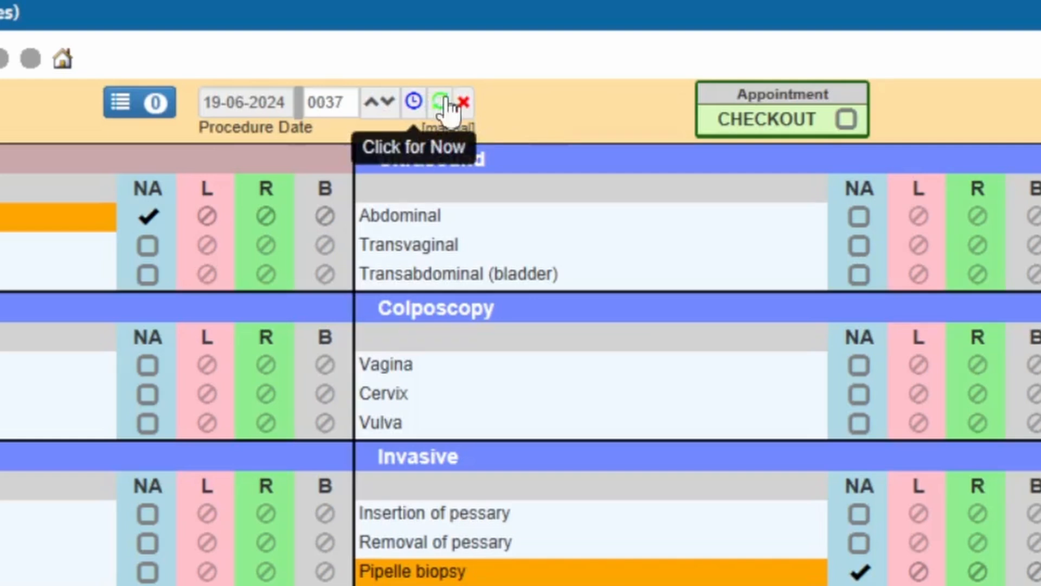
{"action": "left_click", "coordinate": [442, 102]}
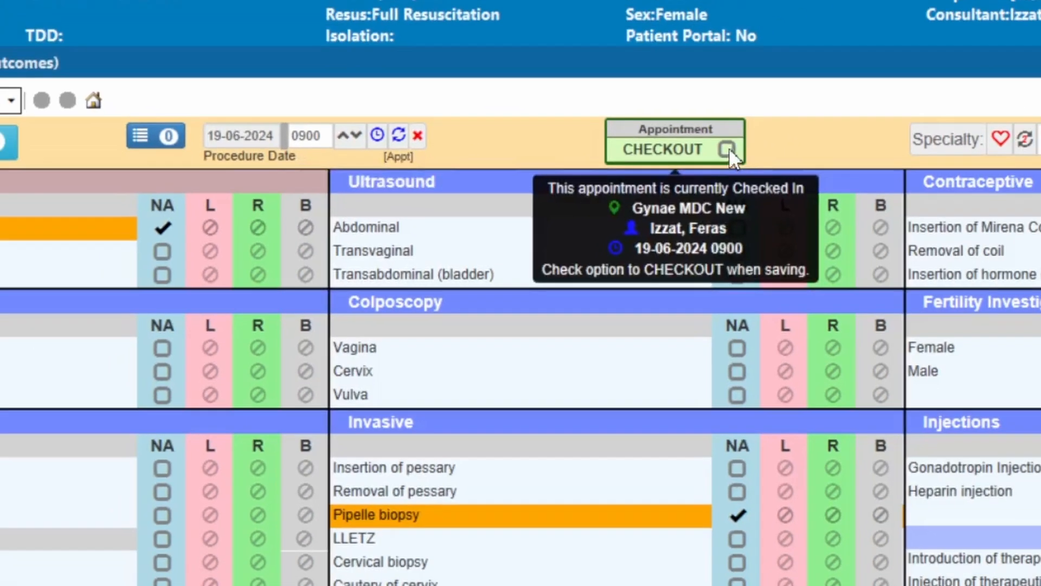
Start the appointment checkout with the disposition 20 Refer for Diagnostics and go to the order entry page for the follow-up
{"action": "left_click", "coordinate": [846, 118]}
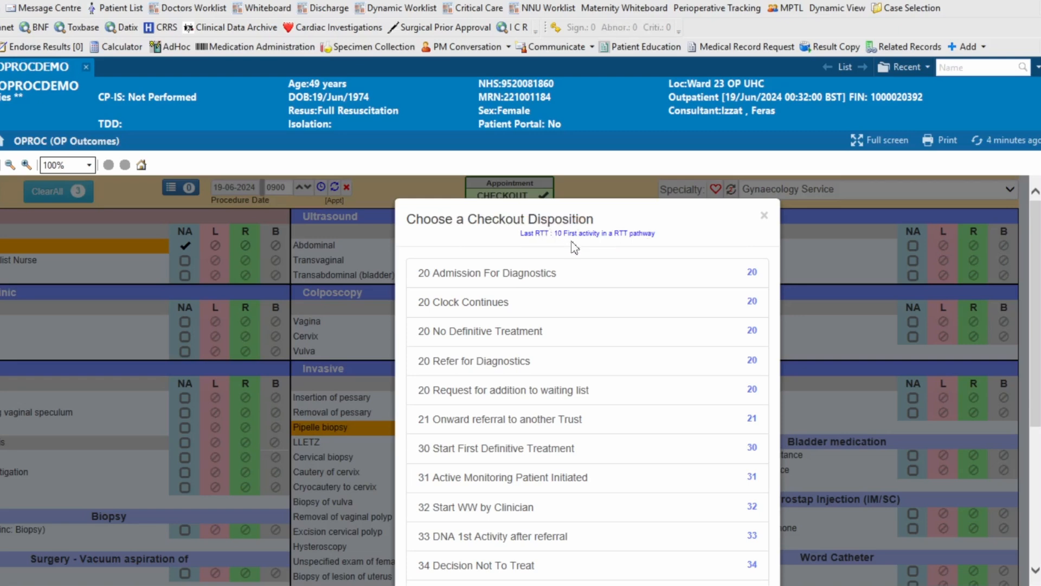
{"action": "left_click", "coordinate": [547, 362]}
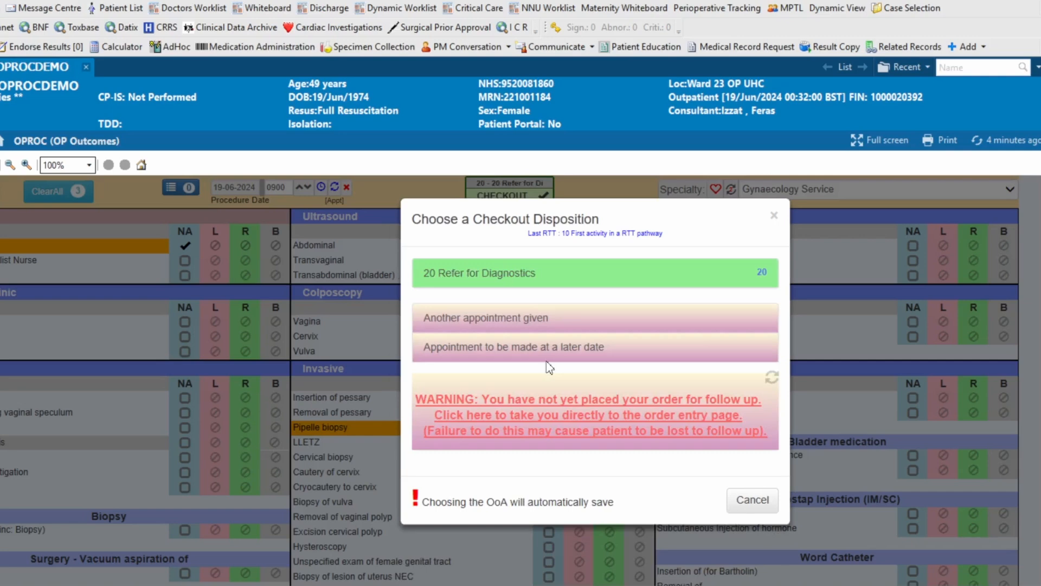
{"action": "left_click", "coordinate": [543, 418]}
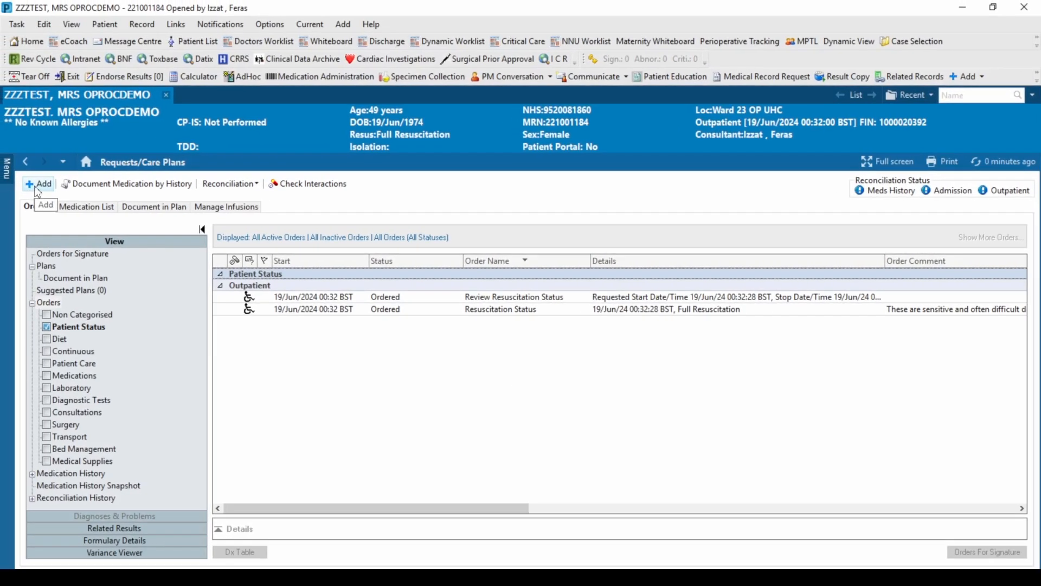
Search the orders for mdc, add Gynae MDC Tel F/Up scheduled within 5 - 6 Weeks, and sign the order
{"action": "left_click", "coordinate": [12, 181]}
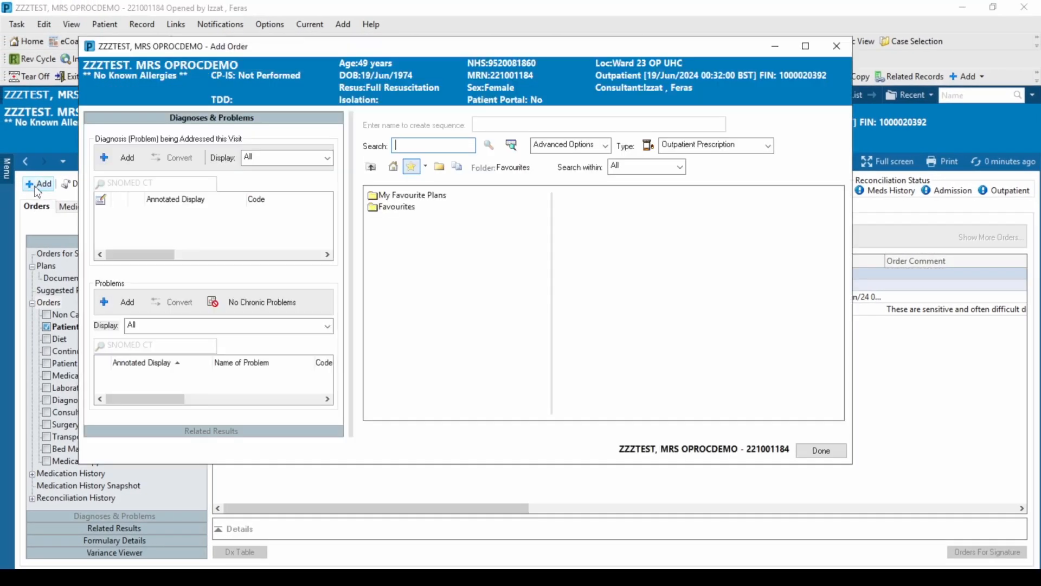
{"action": "type", "text": "mdc"}
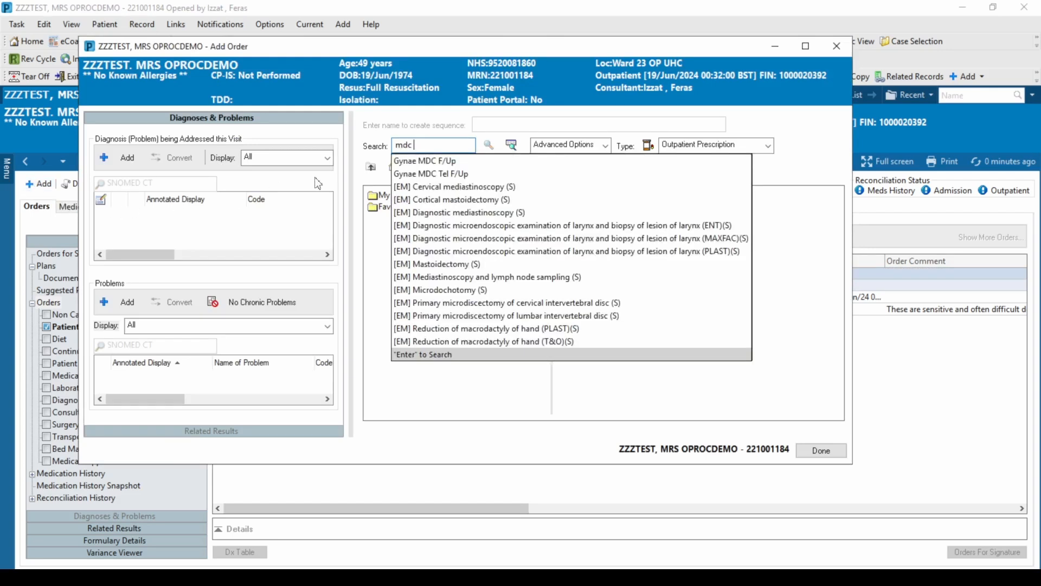
{"action": "left_click", "coordinate": [430, 162]}
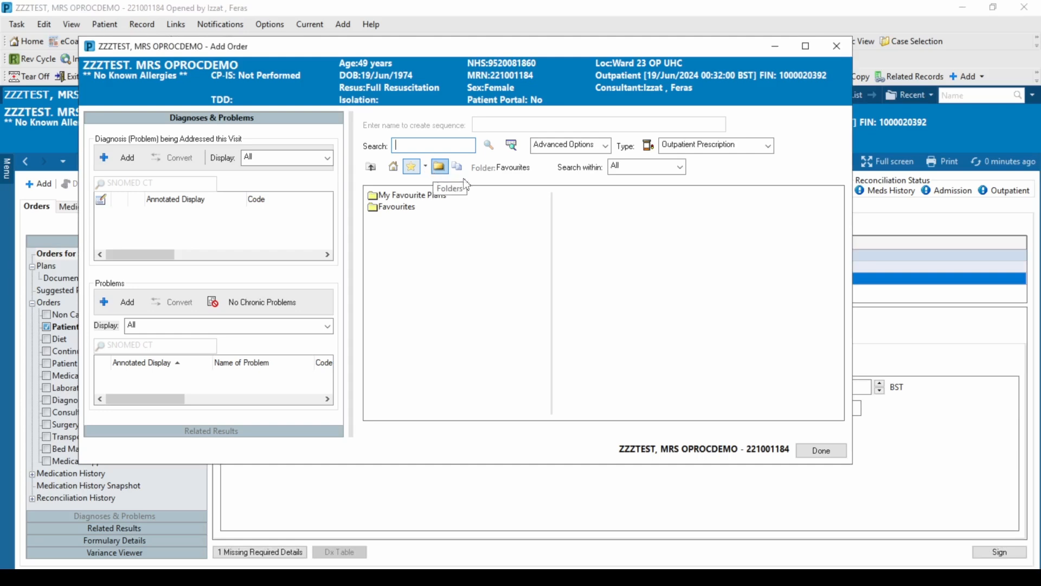
{"action": "left_click", "coordinate": [835, 454]}
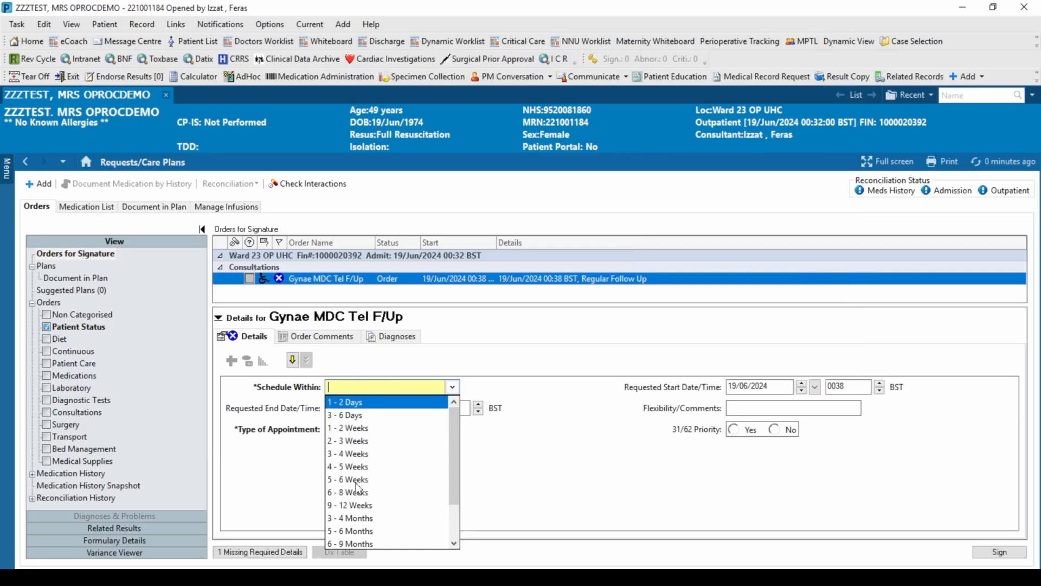
{"action": "left_click", "coordinate": [359, 479]}
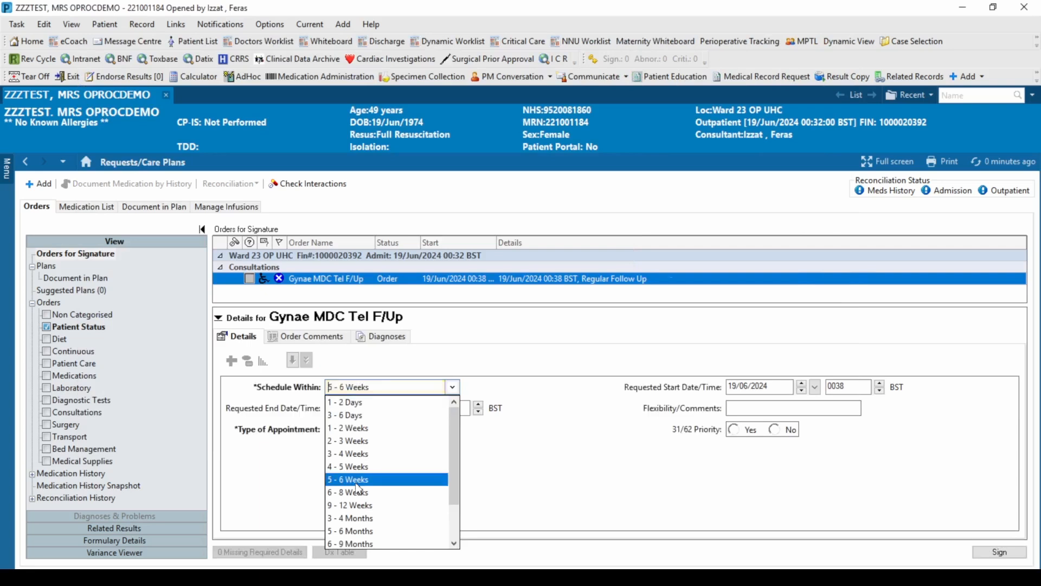
{"action": "left_click", "coordinate": [999, 552]}
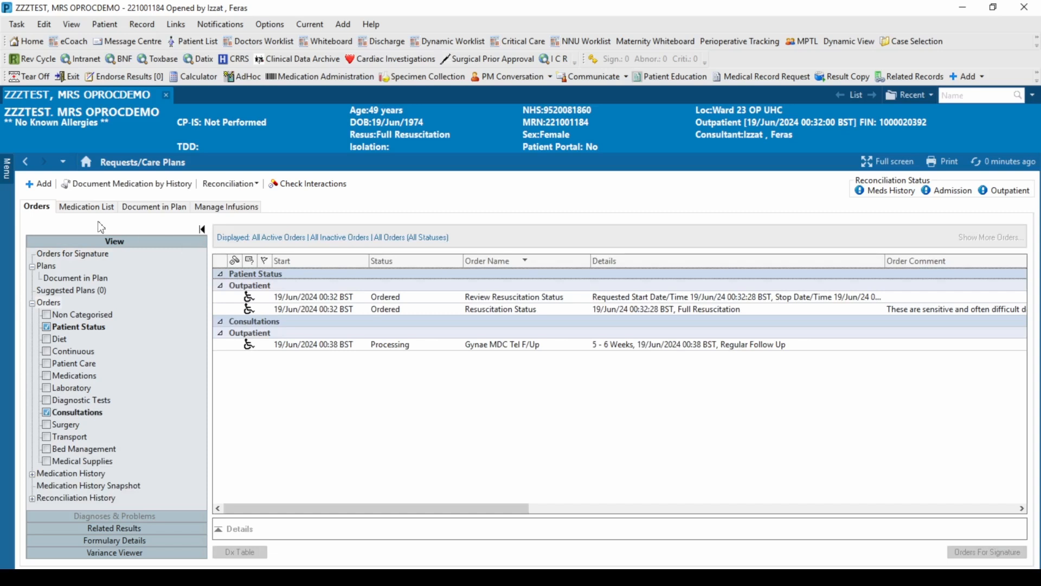
Return to the checkout, refresh the follow-up order status, and choose the outcome Appointment to be made at a later date
{"action": "left_click", "coordinate": [29, 161]}
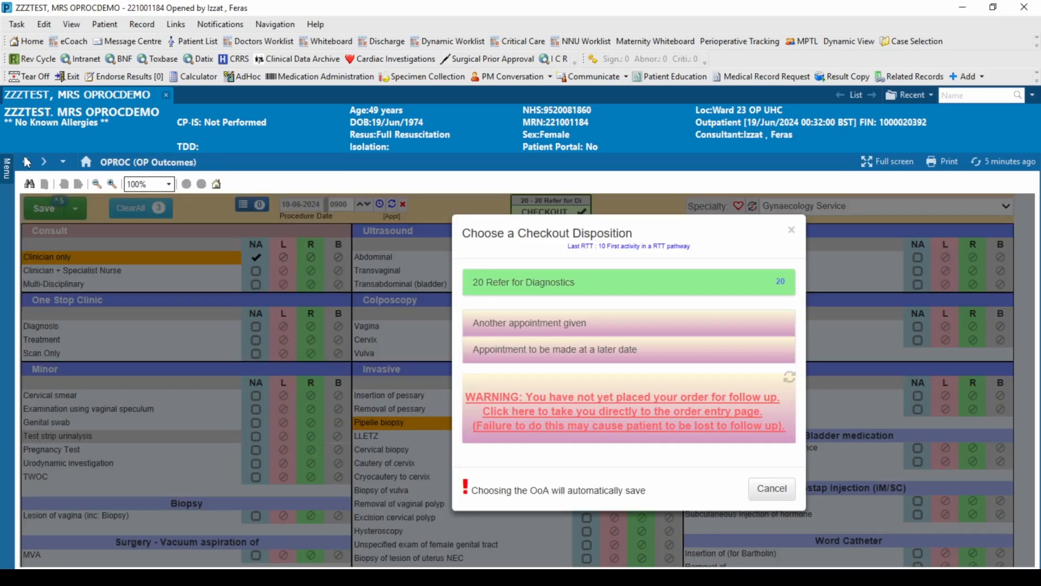
{"action": "left_click", "coordinate": [792, 380]}
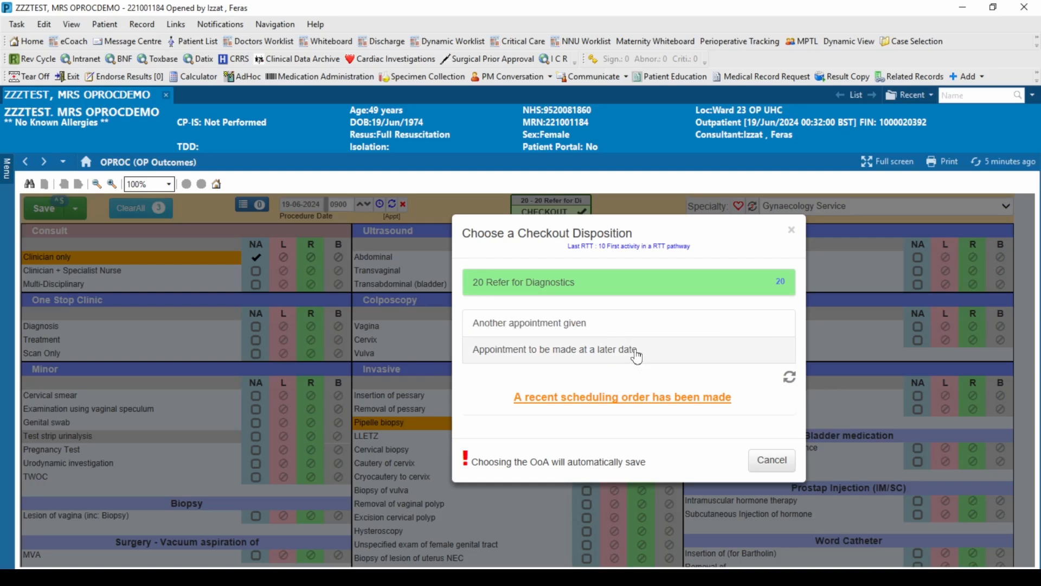
{"action": "left_click", "coordinate": [657, 354]}
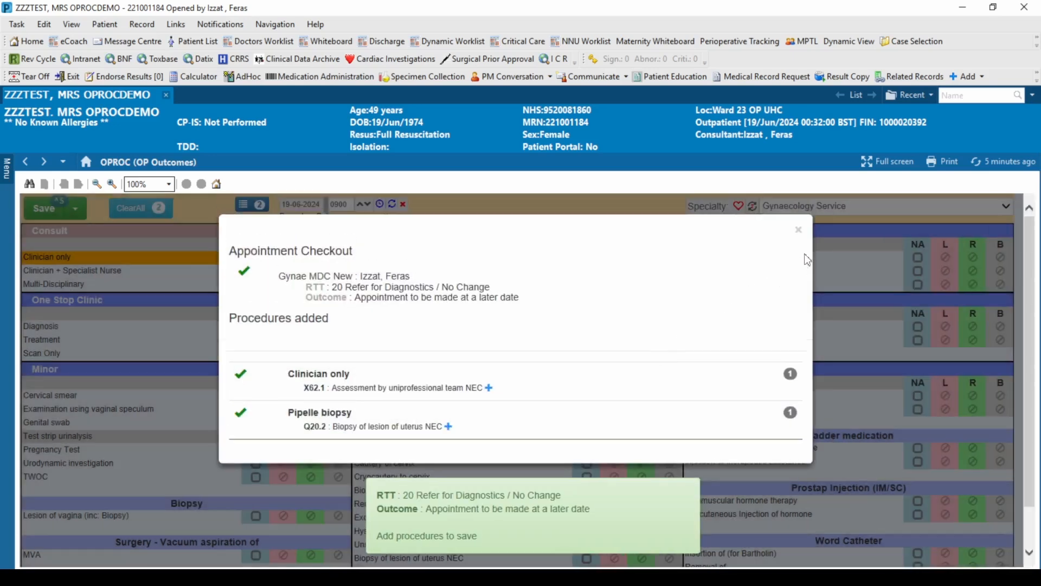
Close the appointment checkout summary and refresh the OP Outcomes page to update the appointment status
{"action": "left_click", "coordinate": [799, 228]}
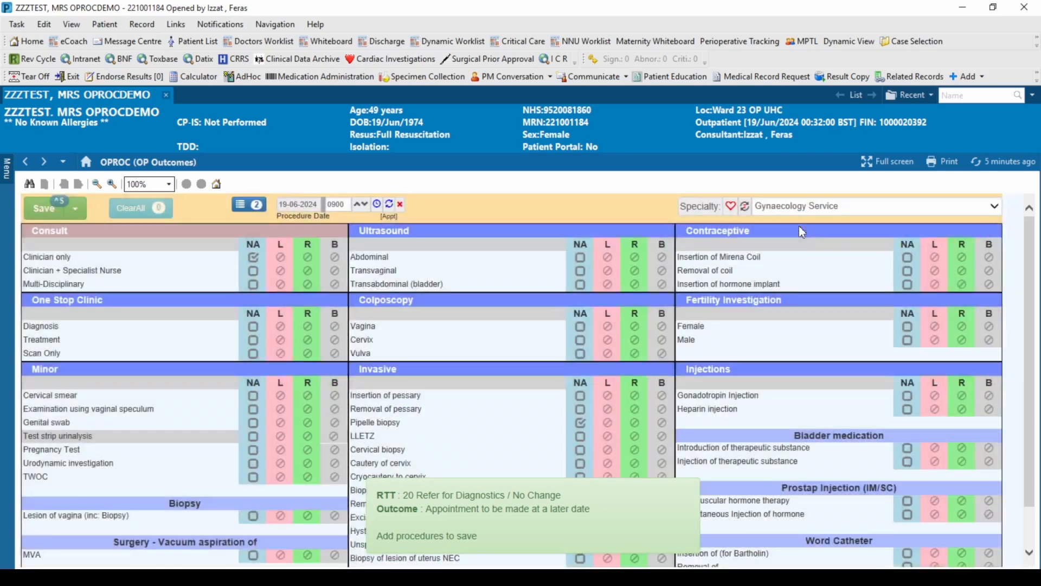
{"action": "left_click", "coordinate": [975, 162]}
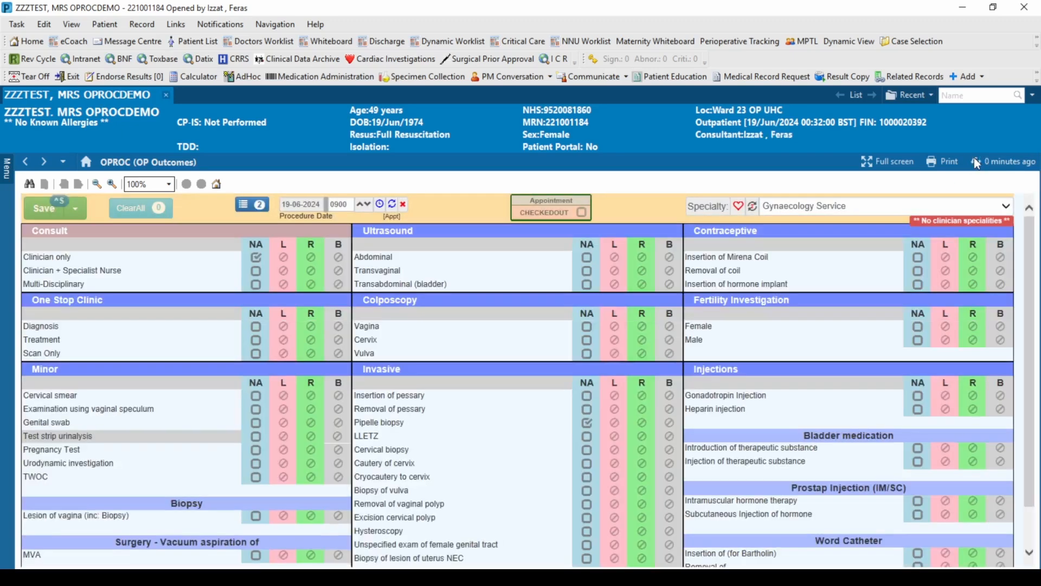
{"action": "mouse_move", "coordinate": [554, 219]}
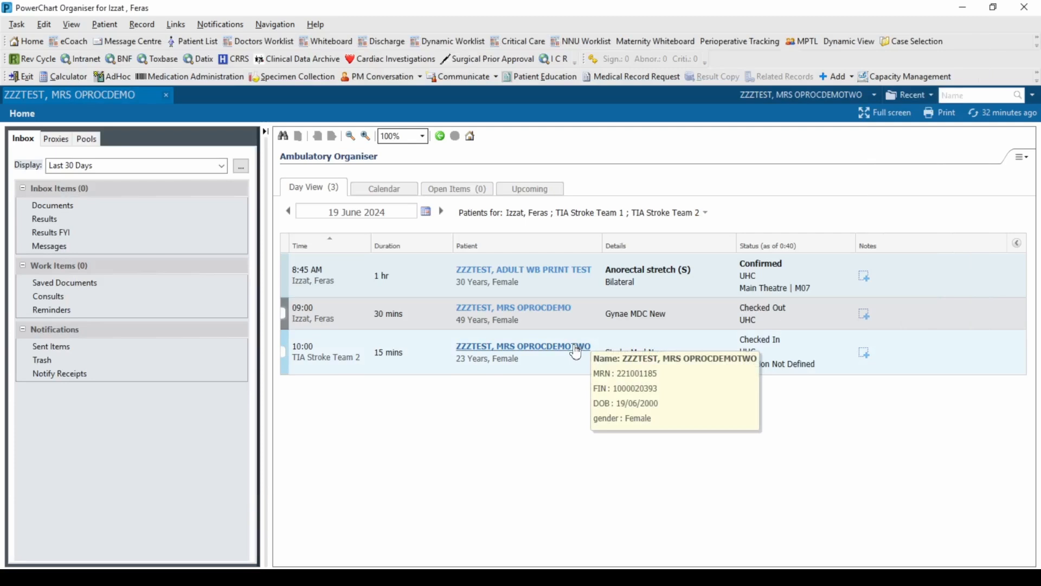
{"action": "left_click", "coordinate": [576, 347]}
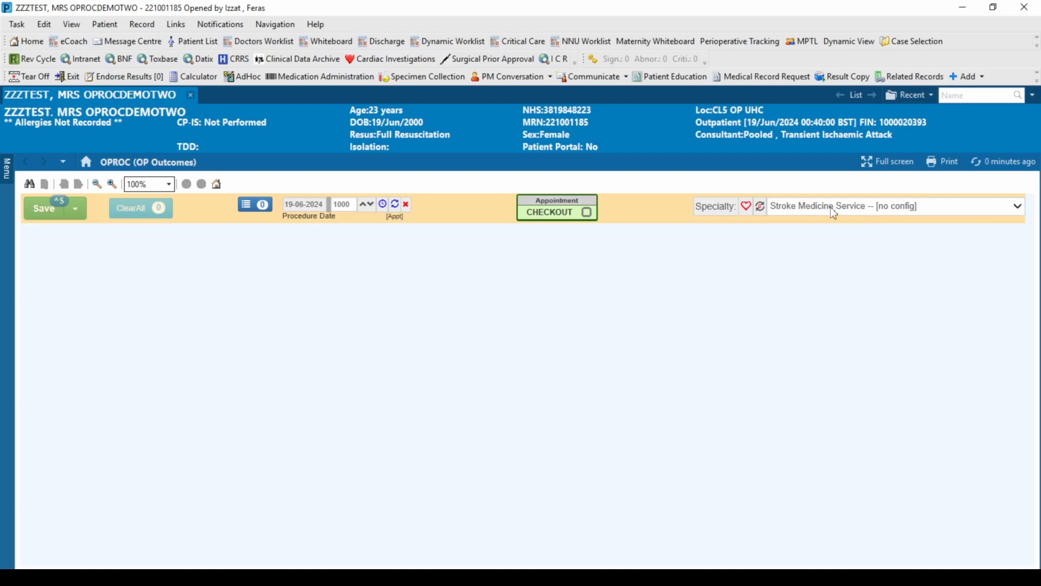
Set the specialty to Generic OP and select the Clinician + Specialist Nurse consult under NA
{"action": "left_click", "coordinate": [901, 216]}
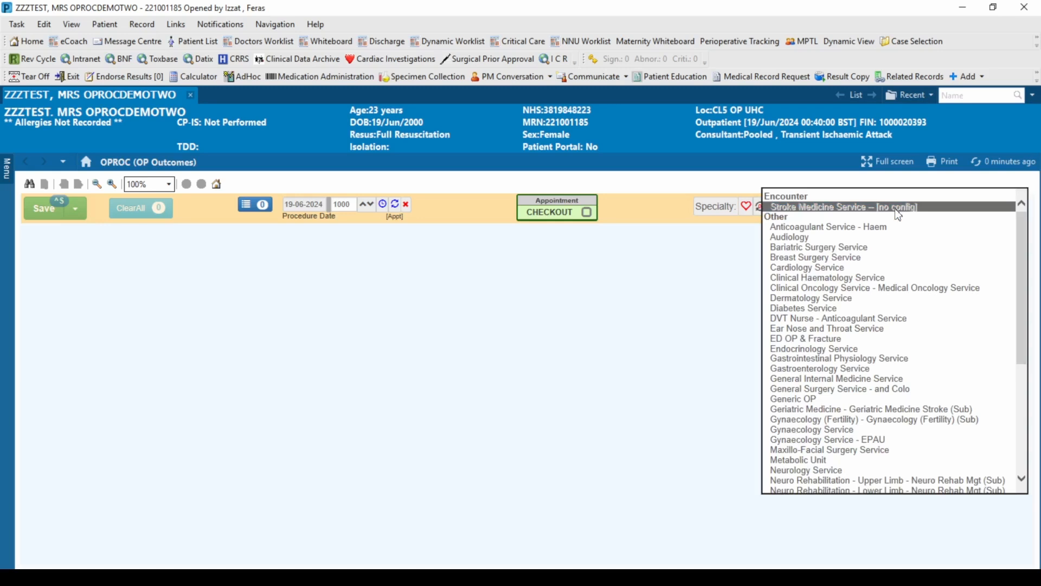
{"action": "left_click", "coordinate": [829, 403]}
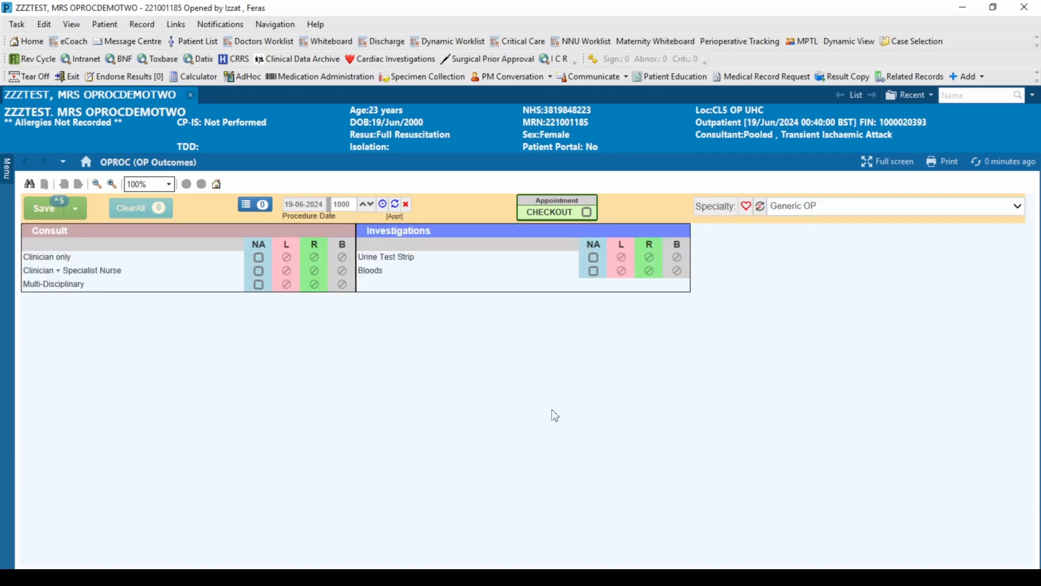
{"action": "left_click", "coordinate": [260, 272]}
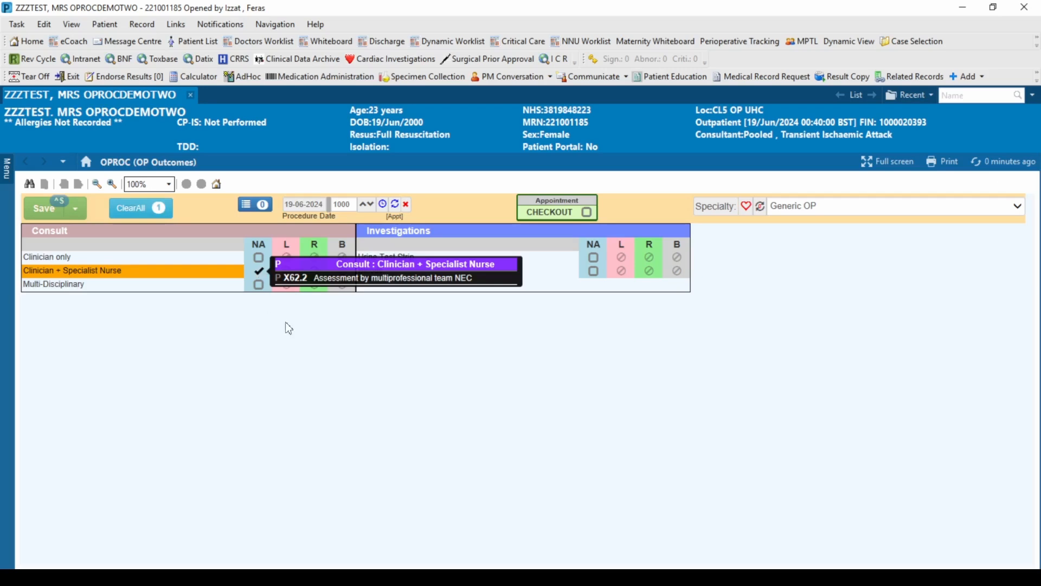
Check out the appointment with disposition 20 No Definitive Treatment and outcome Discharged from consultant's care, then close the summary and refresh the page
{"action": "left_click", "coordinate": [587, 213]}
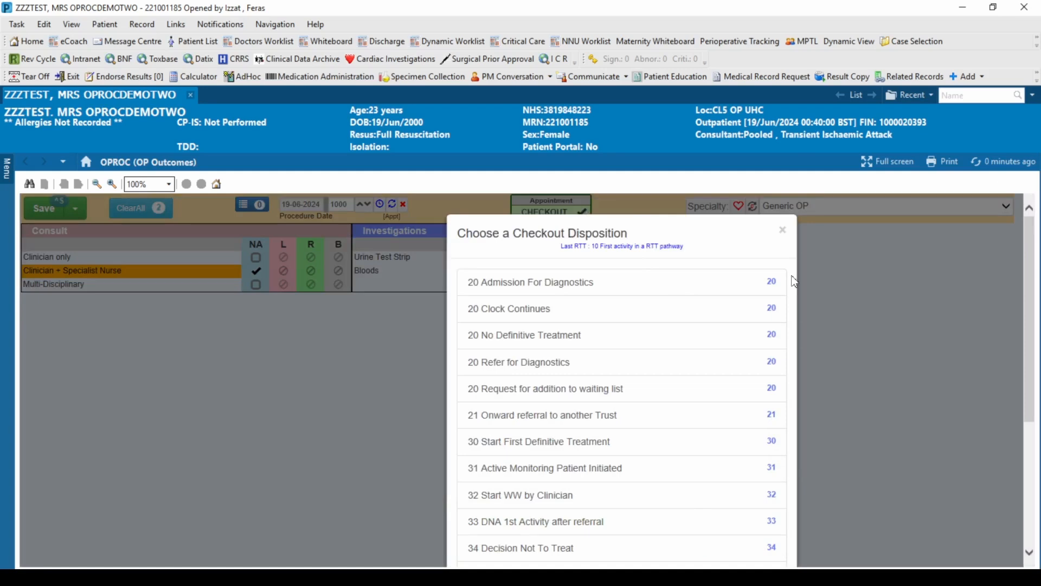
{"action": "left_click", "coordinate": [647, 341]}
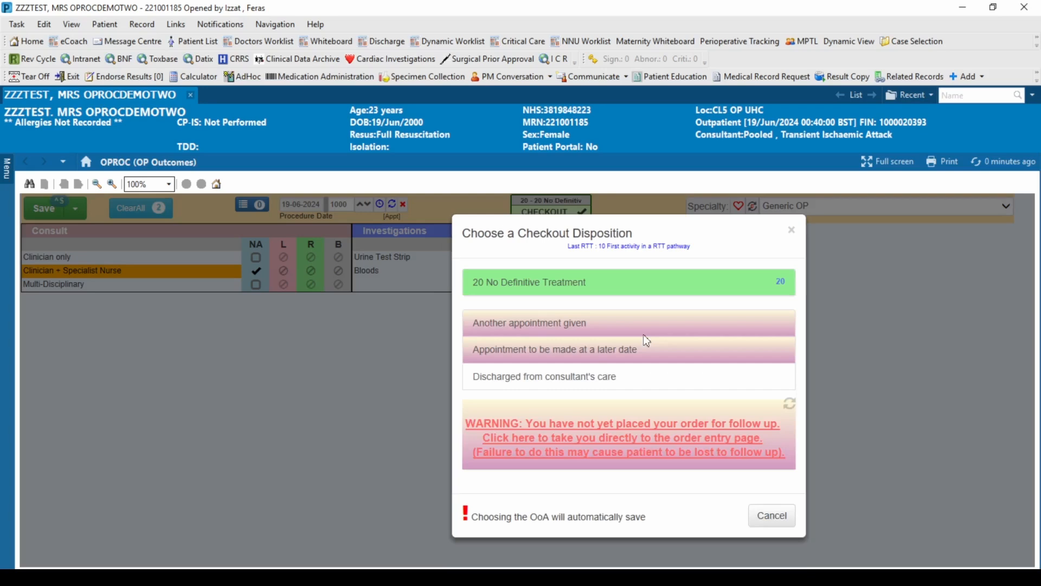
{"action": "left_click", "coordinate": [627, 378]}
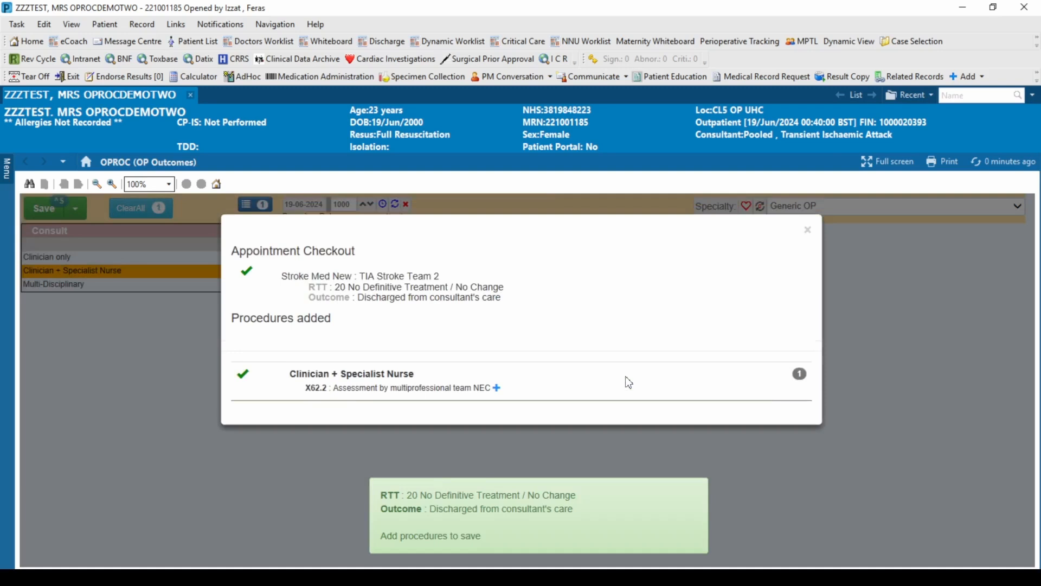
{"action": "left_click", "coordinate": [808, 231]}
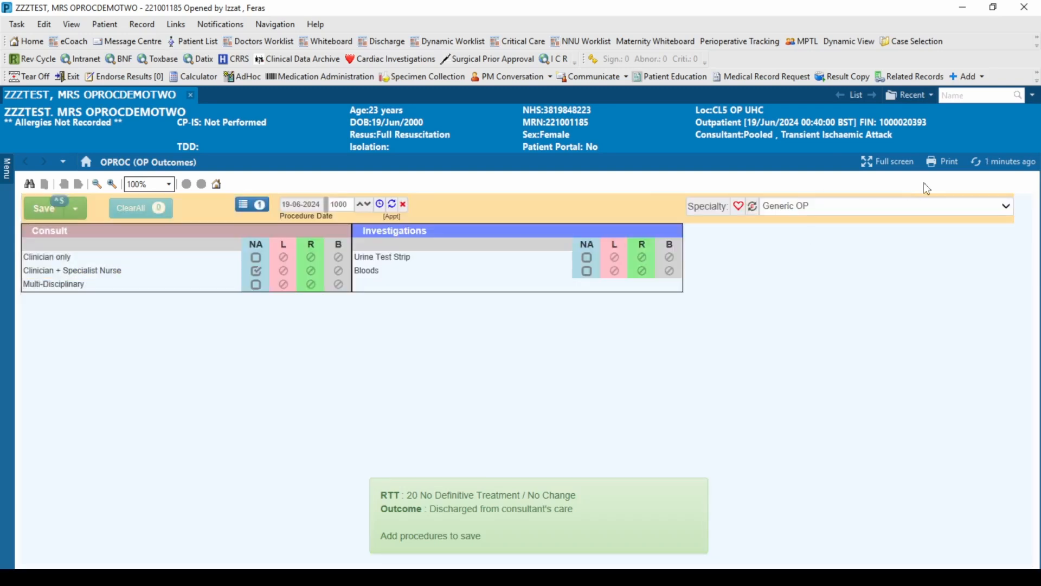
{"action": "left_click", "coordinate": [977, 170]}
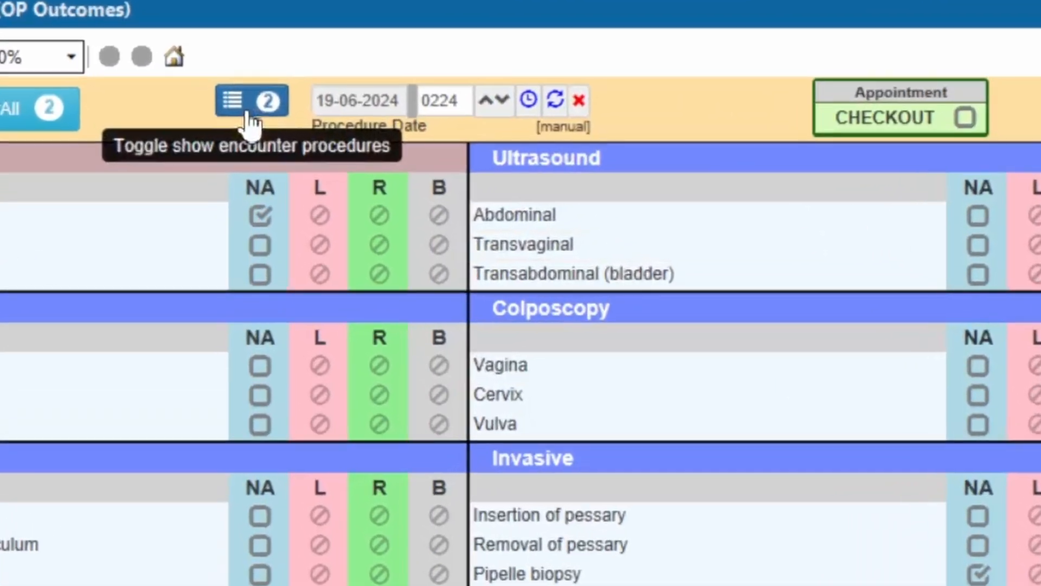
In the encounter procedures list, move the Clinician only consult below Pipelle biopsy, update the order, and close the list
{"action": "left_click", "coordinate": [249, 114]}
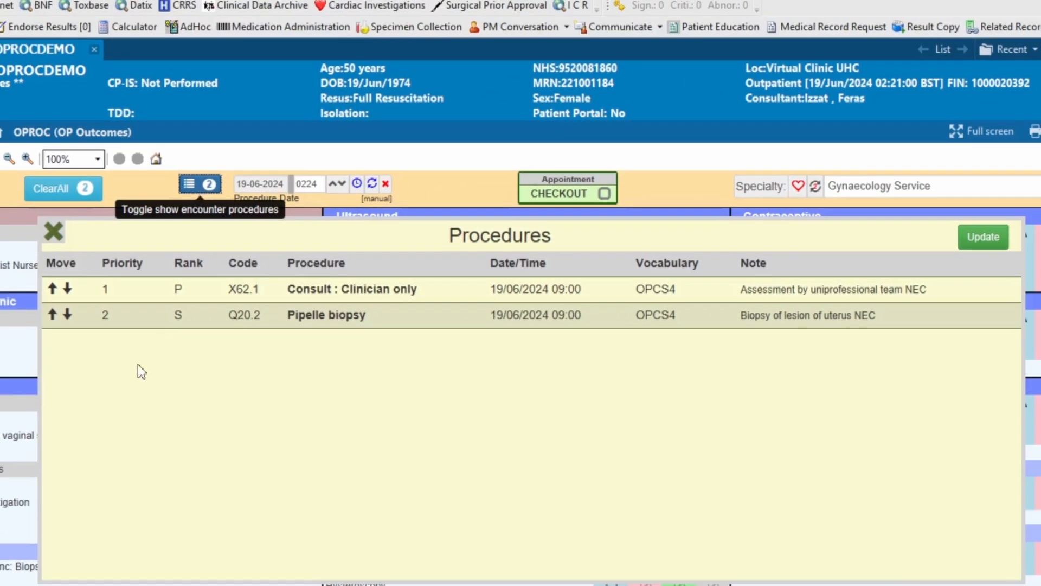
{"action": "left_click", "coordinate": [68, 289]}
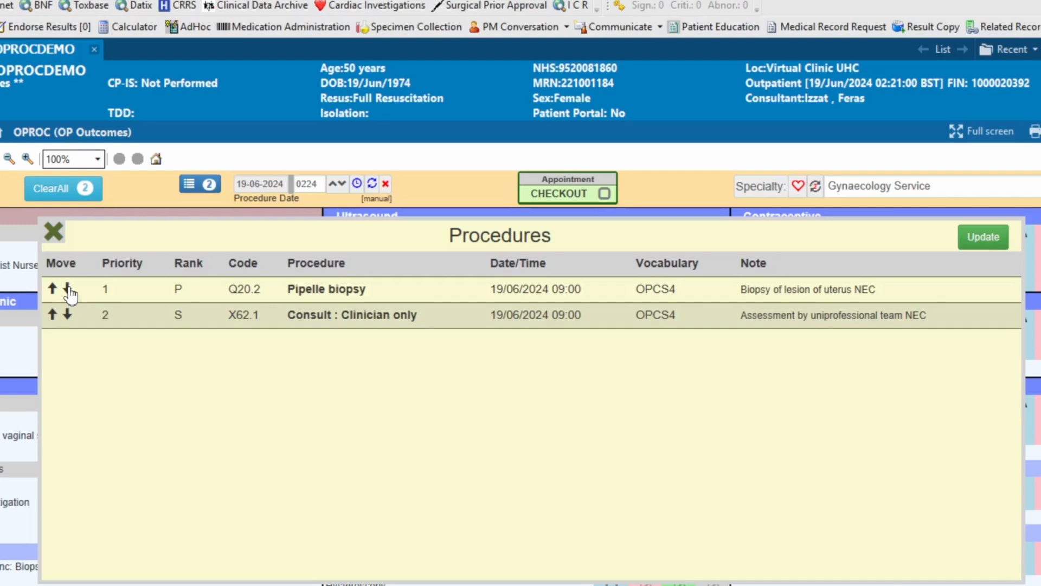
{"action": "left_click", "coordinate": [983, 239]}
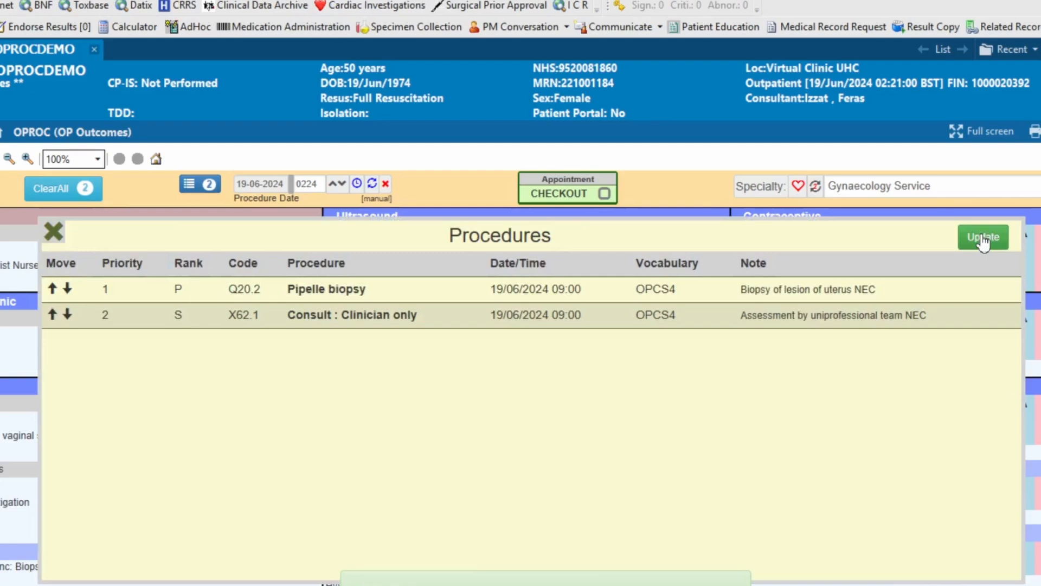
{"action": "left_click", "coordinate": [54, 231]}
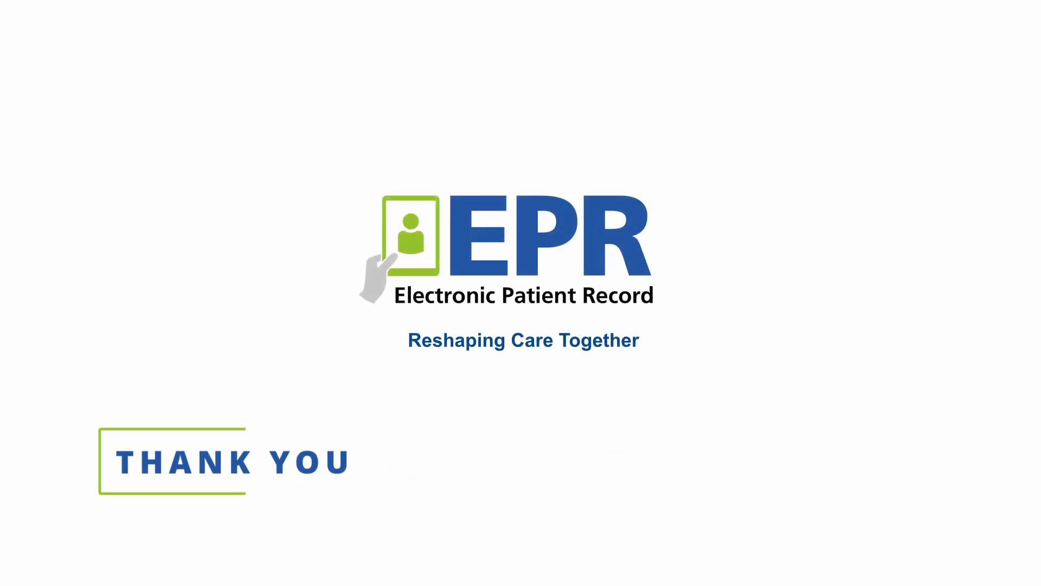